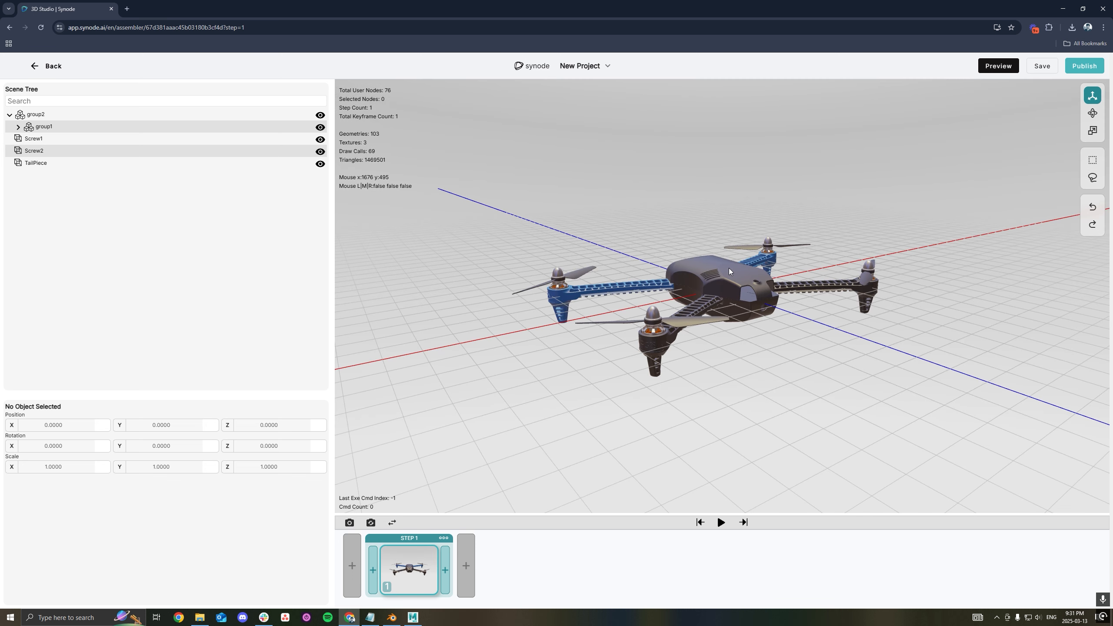
# - Save the current camera view to step 1's first keyframe and add a second keyframe
pyautogui.click(350, 523)
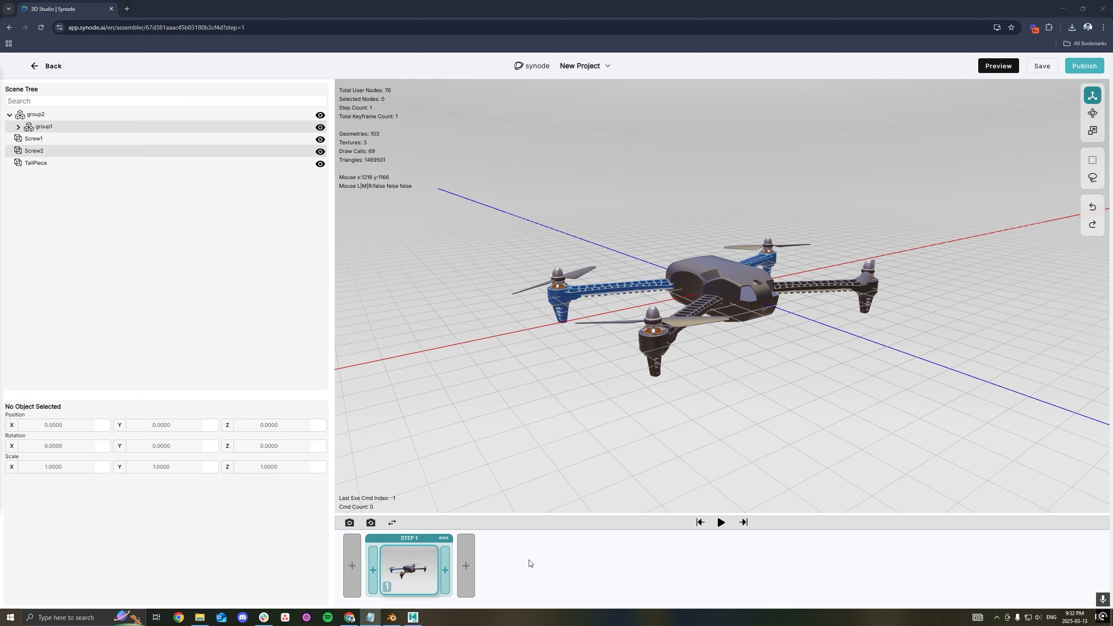
pyautogui.click(443, 565)
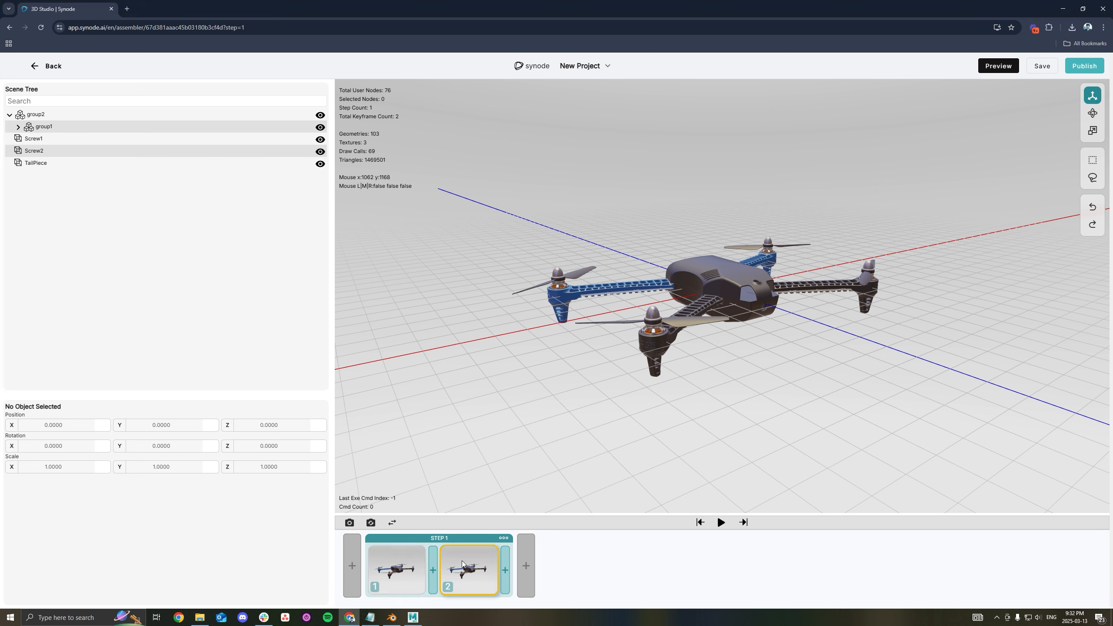
# - Rotate group2 in the second keyframe to flip the drone upside down, and play back step 1
pyautogui.click(101, 114)
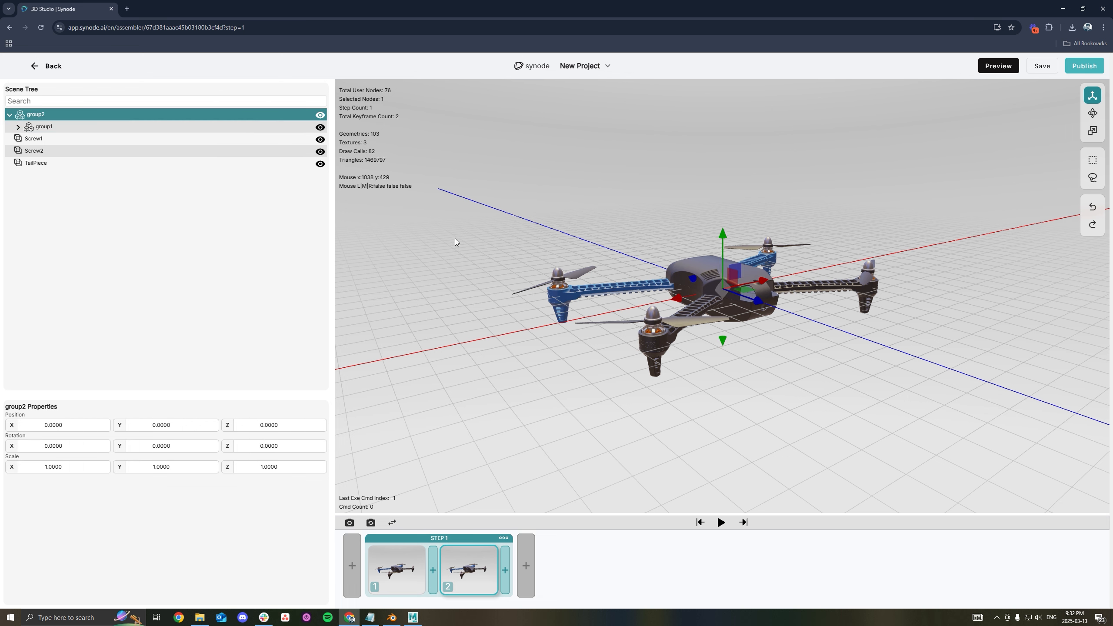
pyautogui.click(1093, 113)
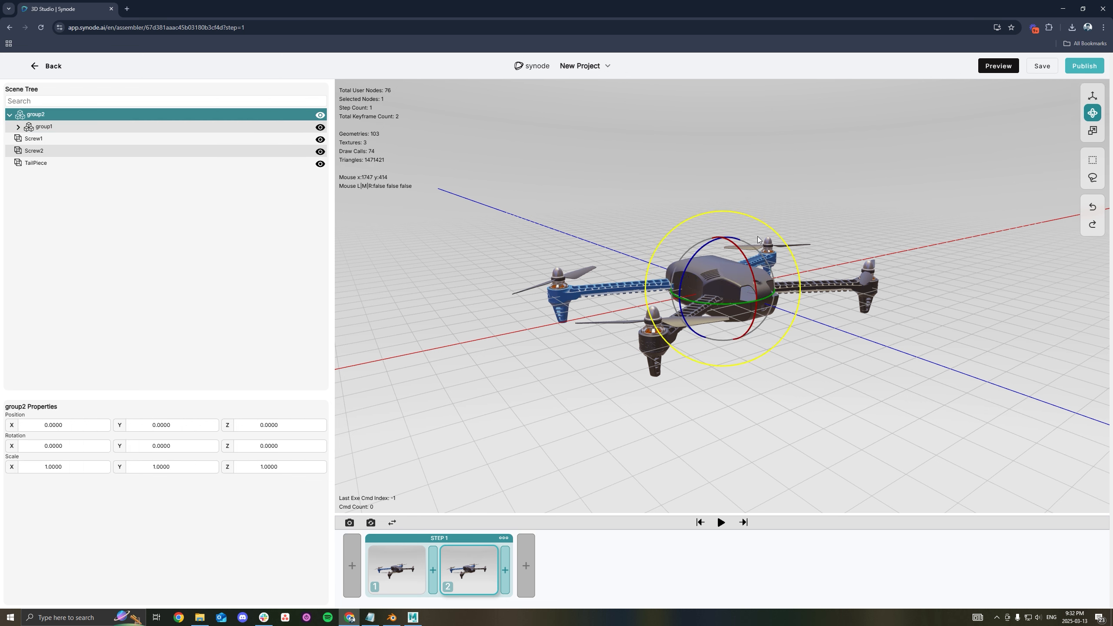
pyautogui.moveTo(708, 249); pyautogui.dragTo(680, 330)
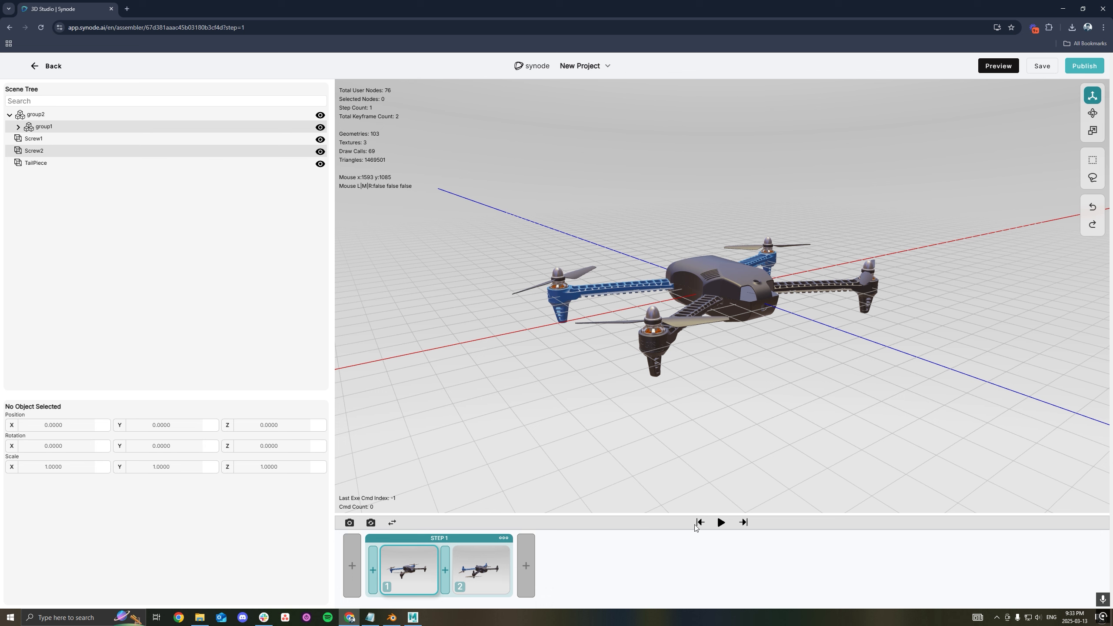
pyautogui.click(721, 523)
# - Add step 2, save a close-up camera view of the tail piece to its keyframe, and add a second keyframe
pyautogui.click(528, 552)
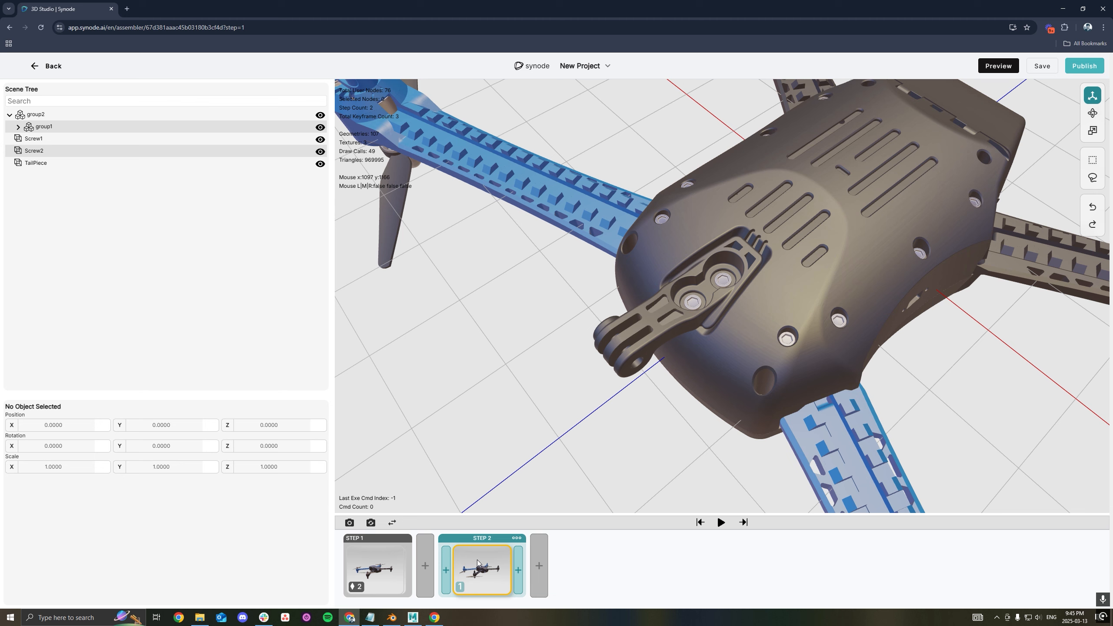
pyautogui.click(350, 522)
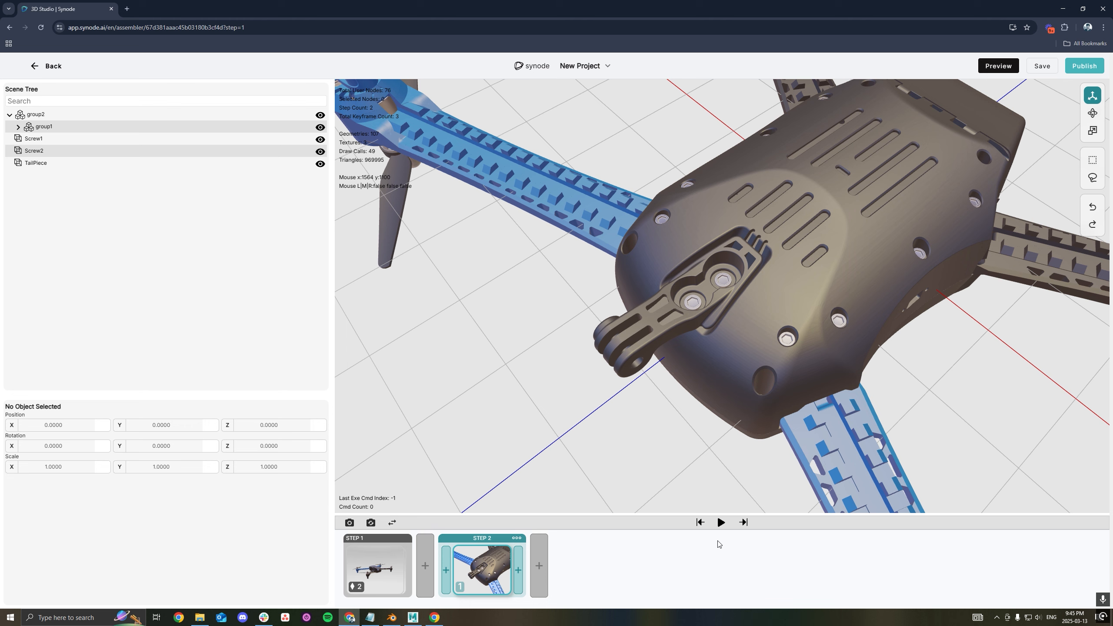
pyautogui.click(518, 569)
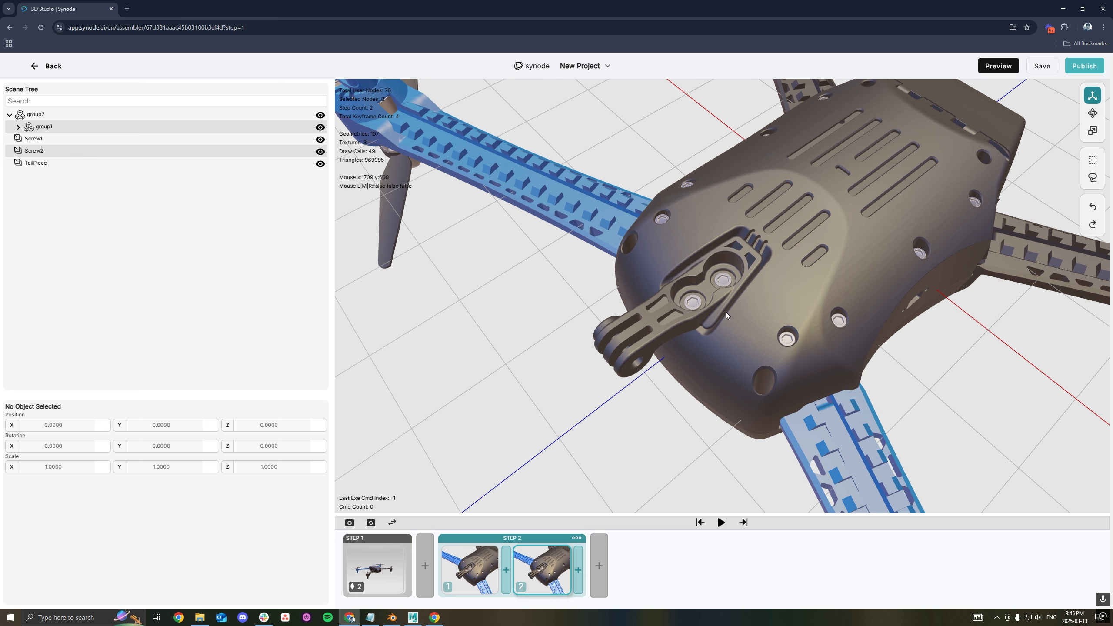
# - Select Screw1 and Screw2 together and move them vertically up out of the tail piece
pyautogui.click(714, 290)
pyautogui.keyDown('shift'); pyautogui.click(720, 278); pyautogui.keyUp('shift')
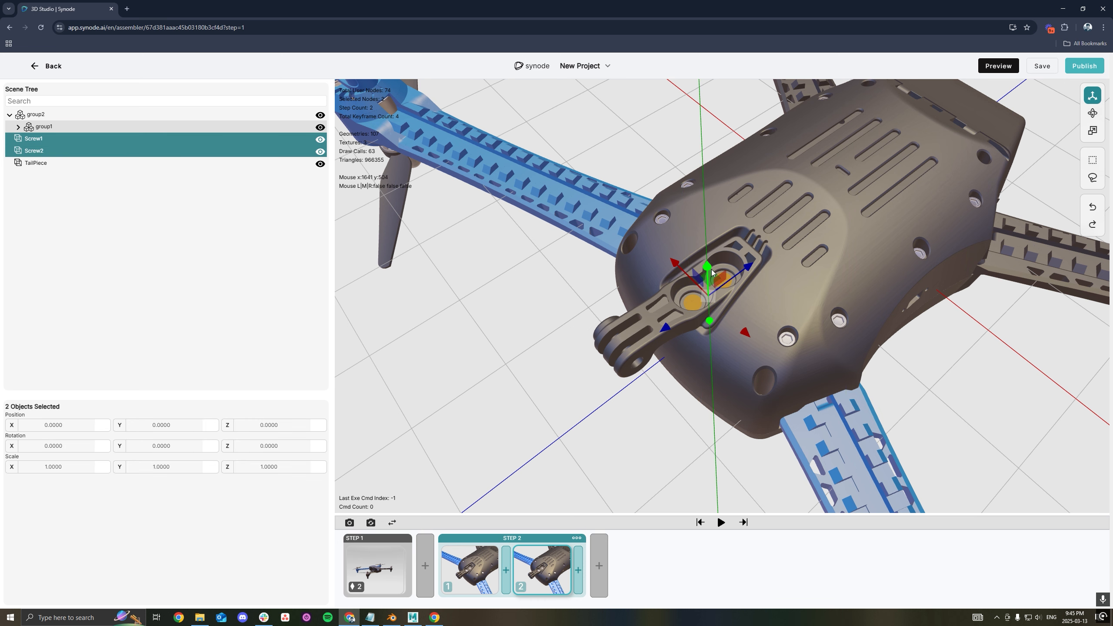
pyautogui.moveTo(706, 261); pyautogui.dragTo(703, 175)
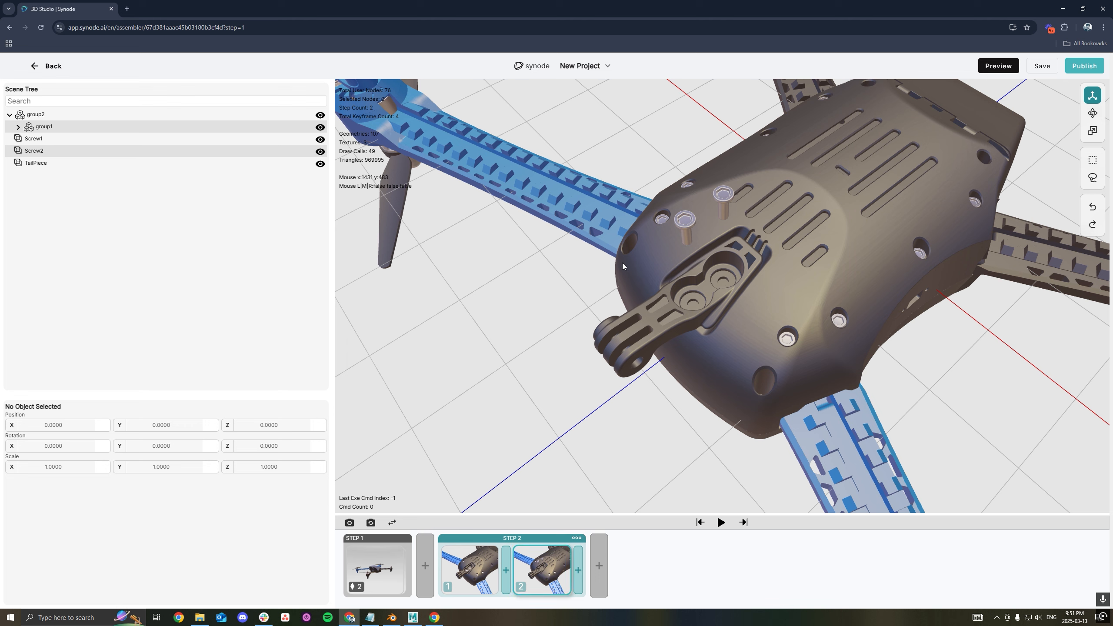
# - Add step 3 and hide Screw1 and Screw2 in its first keyframe
pyautogui.click(600, 557)
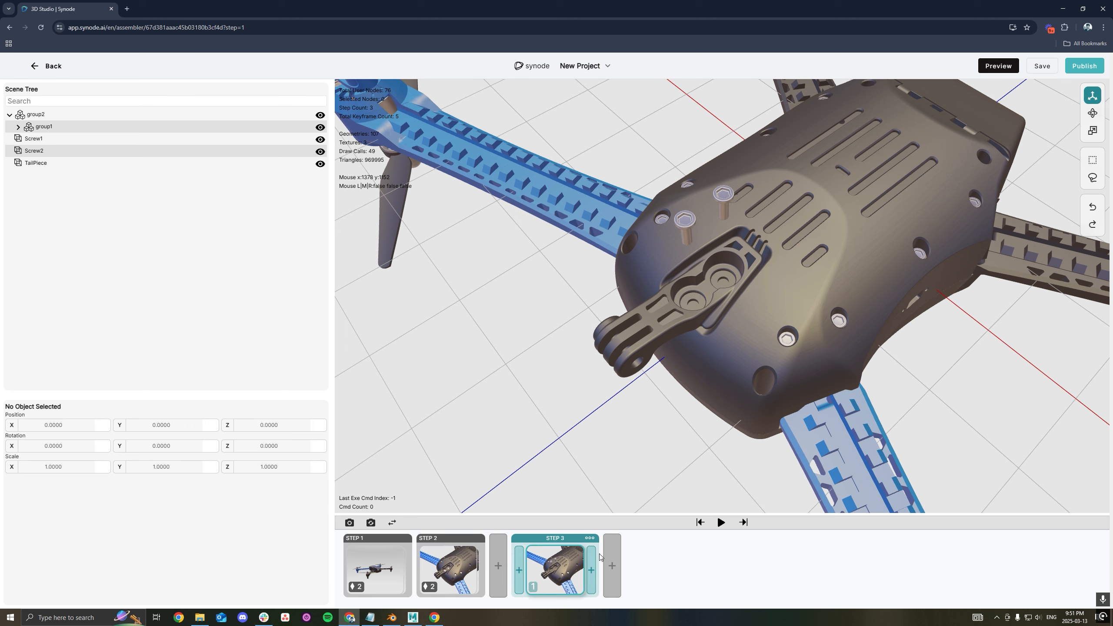
pyautogui.click(304, 162)
pyautogui.click(321, 153)
pyautogui.click(320, 141)
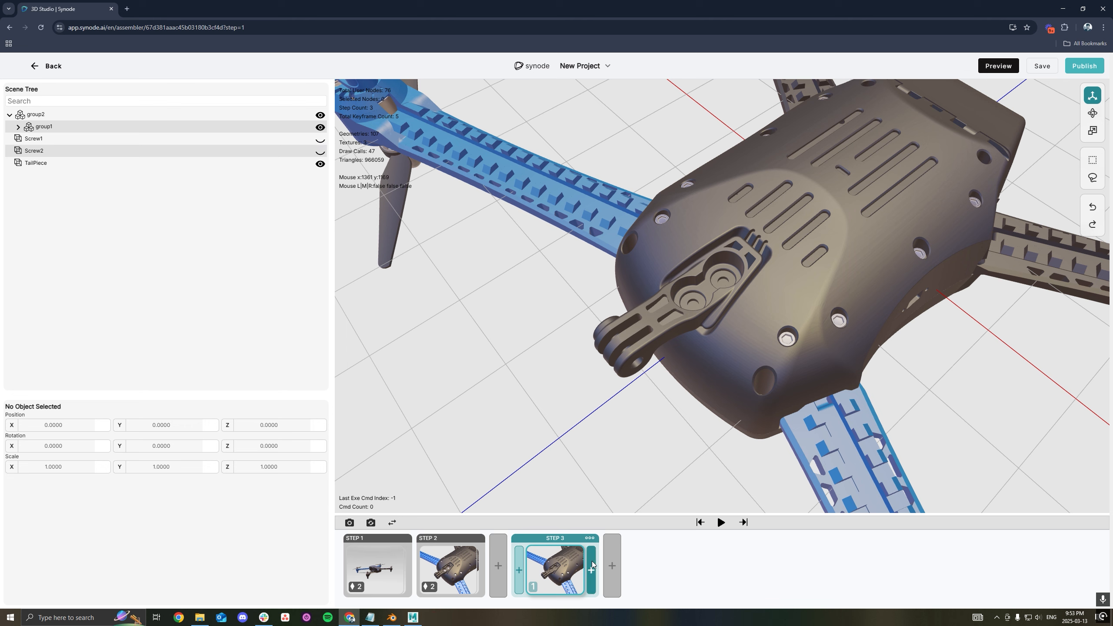
# - Add a second keyframe to step 3 and move TailPiece out of the body to about Y -1.60, Z -3.72
pyautogui.click(592, 567)
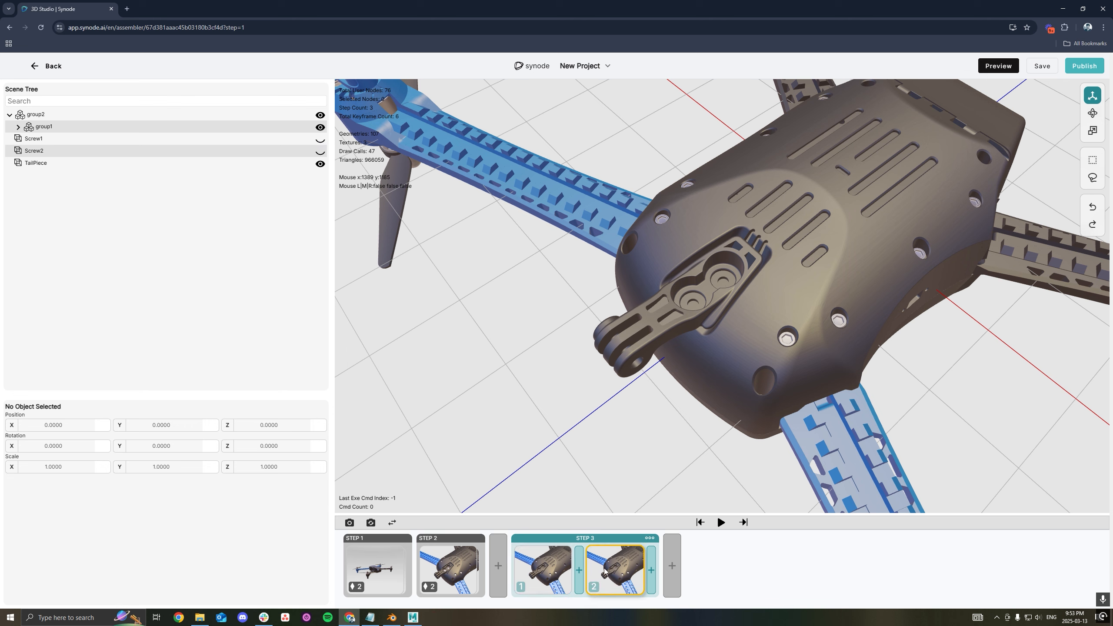
pyautogui.click(645, 322)
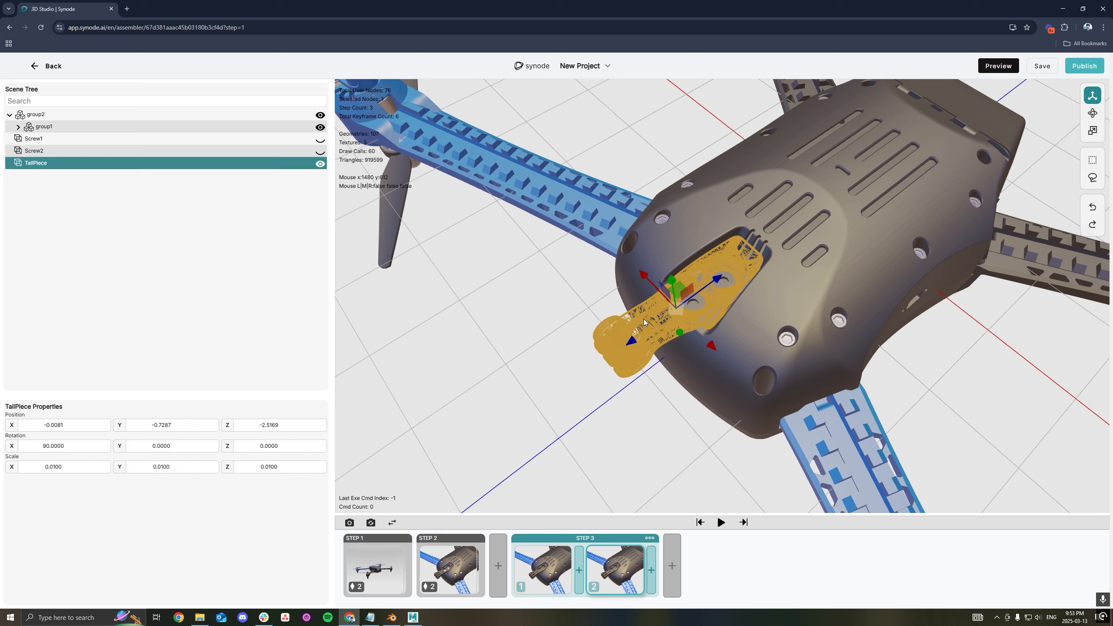
pyautogui.moveTo(679, 285)
pyautogui.mouseDown()
pyautogui.moveTo(683, 229)
pyautogui.moveTo(576, 303)
pyautogui.mouseUp()
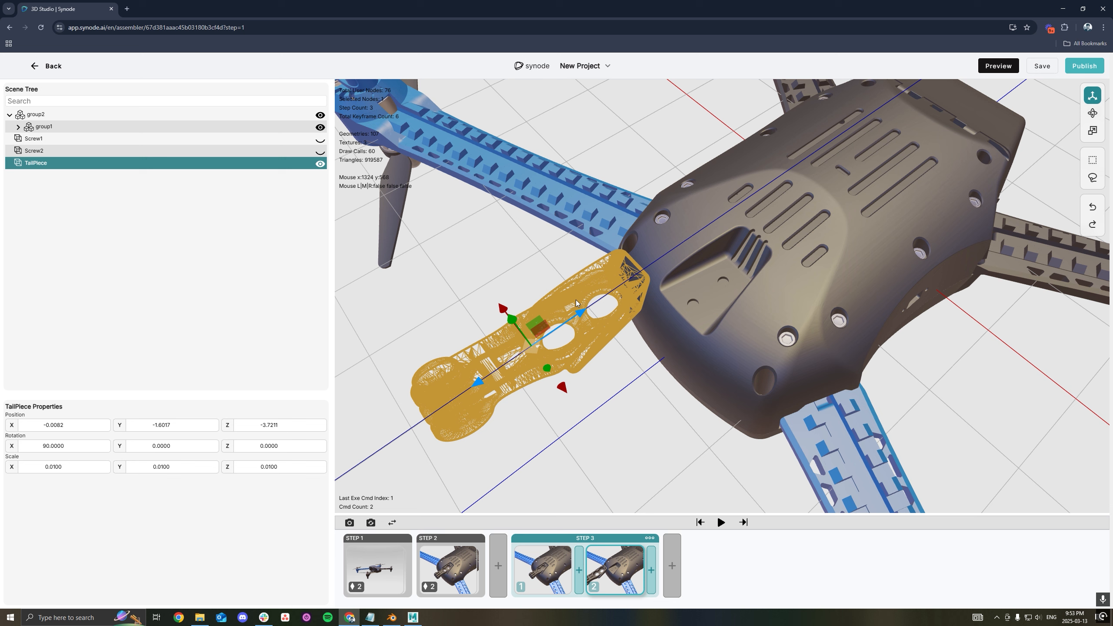
# - Play back steps 3, 2 and 1 to review the disassembly, and return the camera to step 1's keyframe view
pyautogui.click(615, 572)
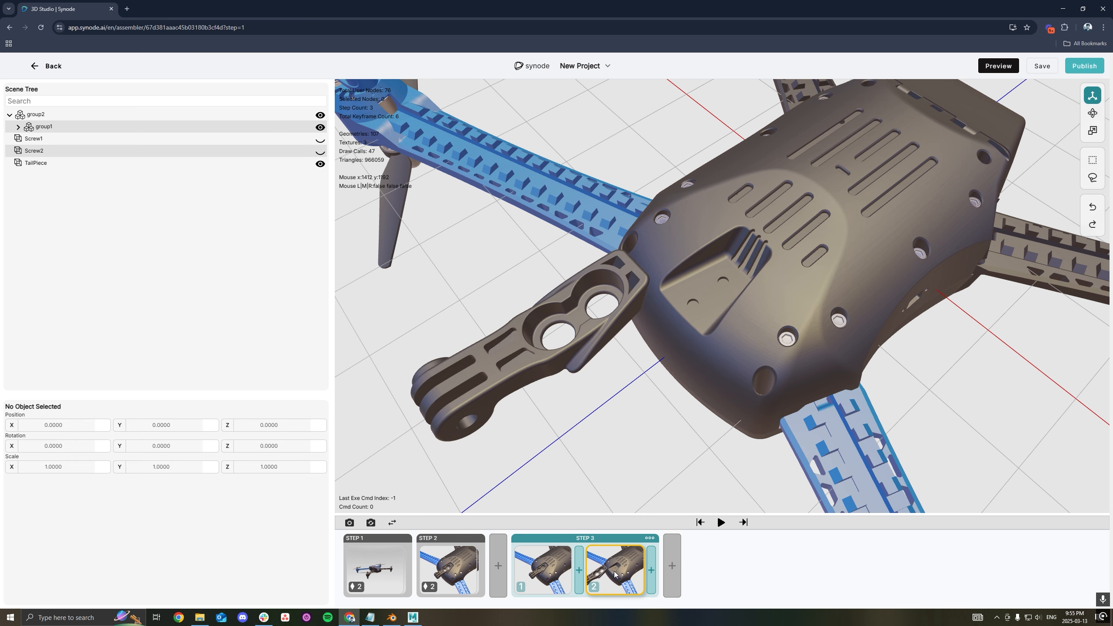
pyautogui.click(720, 523)
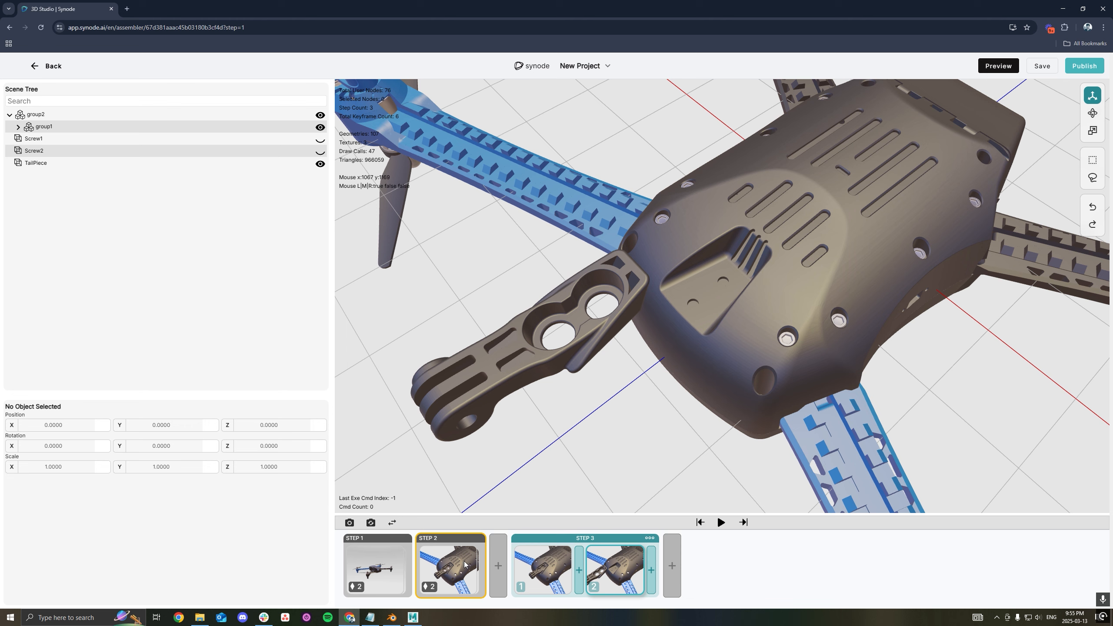
pyautogui.click(467, 564)
pyautogui.click(721, 523)
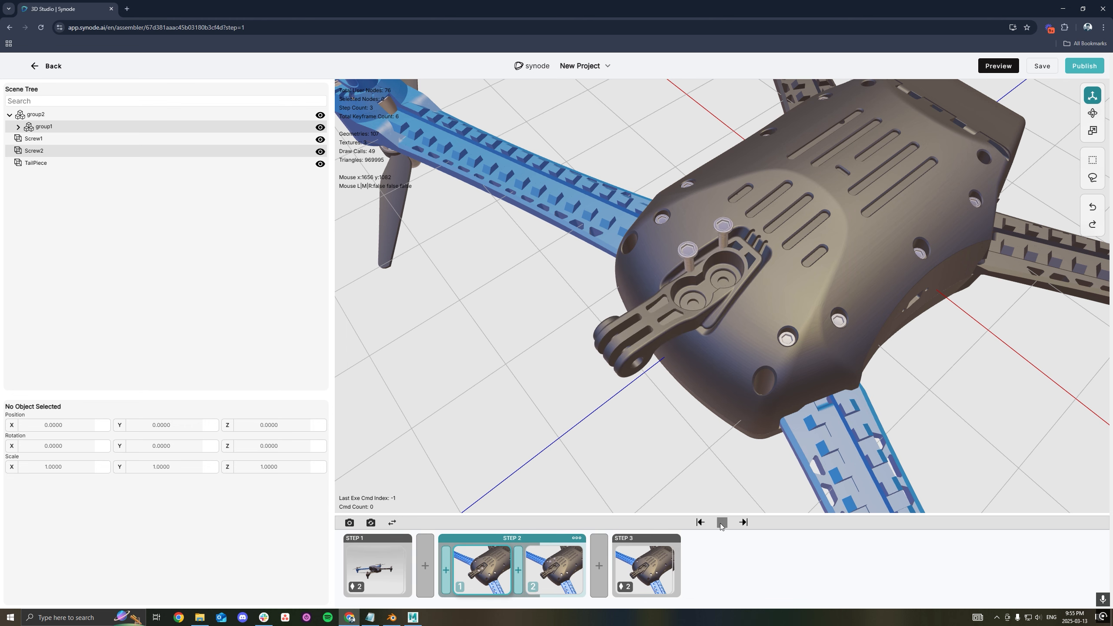
pyautogui.click(388, 562)
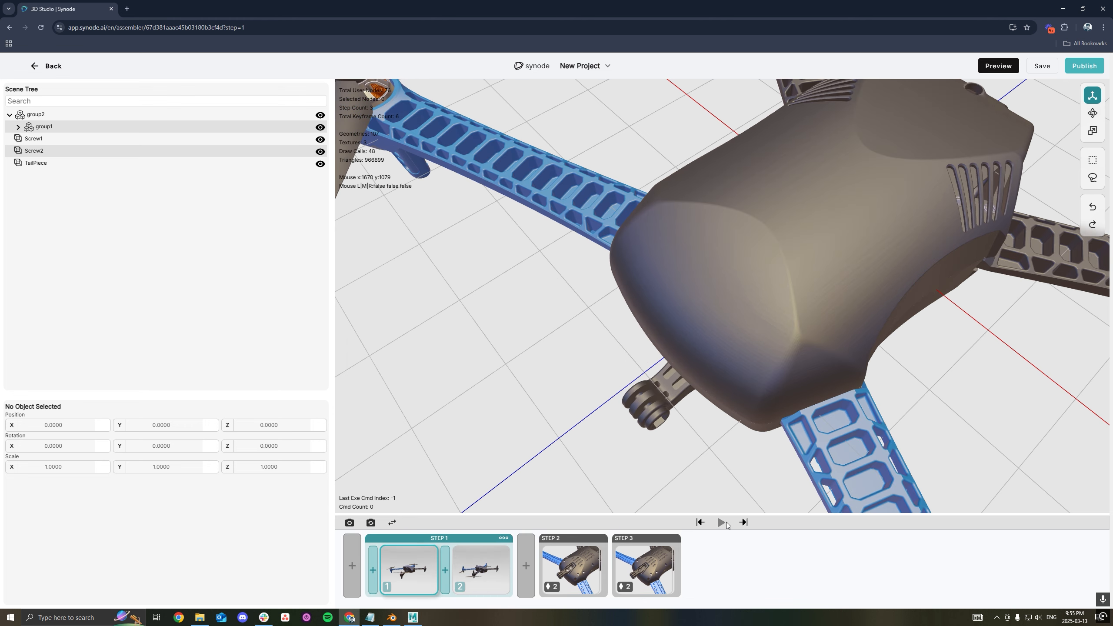
pyautogui.click(722, 524)
pyautogui.click(372, 524)
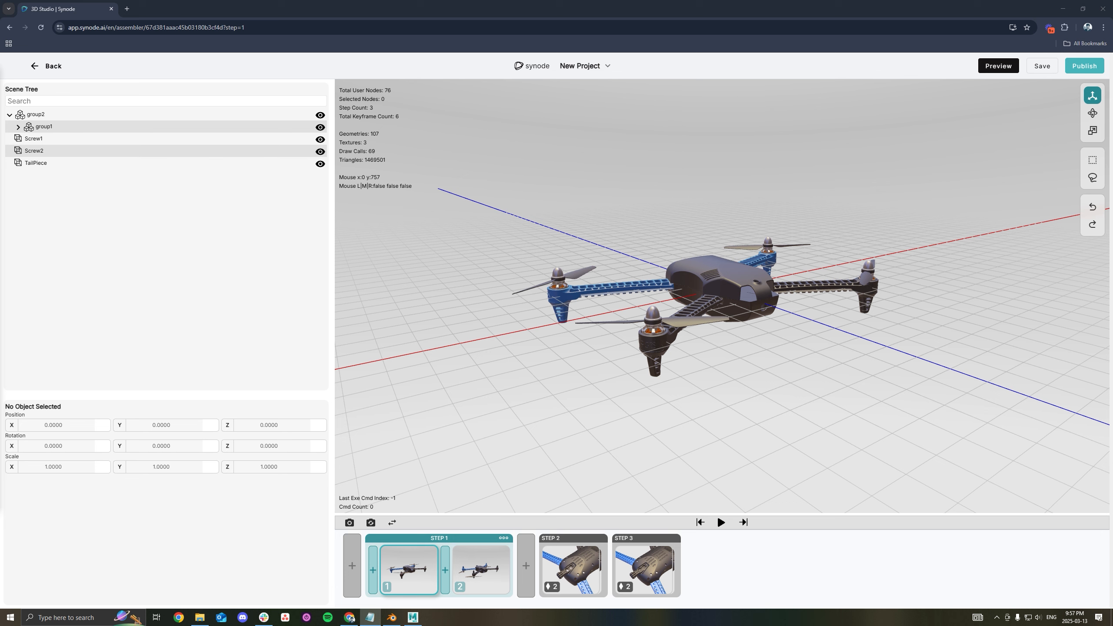
# - Reverse the order of the three steps, putting the tail piece step first and the drone flip last
pyautogui.click(393, 523)
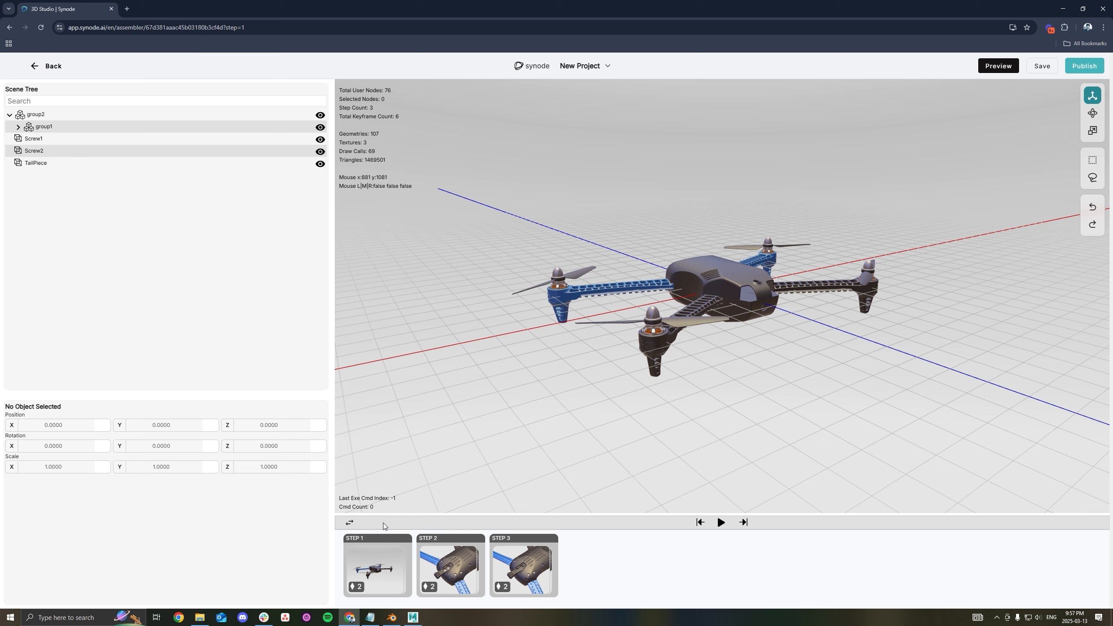
pyautogui.moveTo(380, 568); pyautogui.dragTo(535, 554)
pyautogui.moveTo(430, 559); pyautogui.dragTo(365, 559)
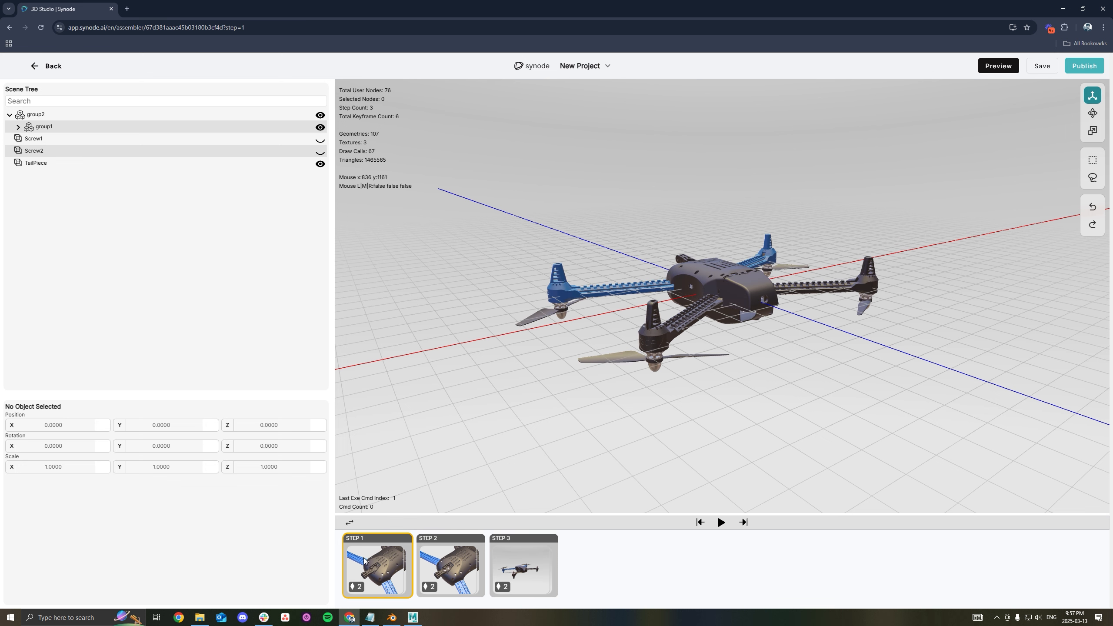
pyautogui.click(350, 523)
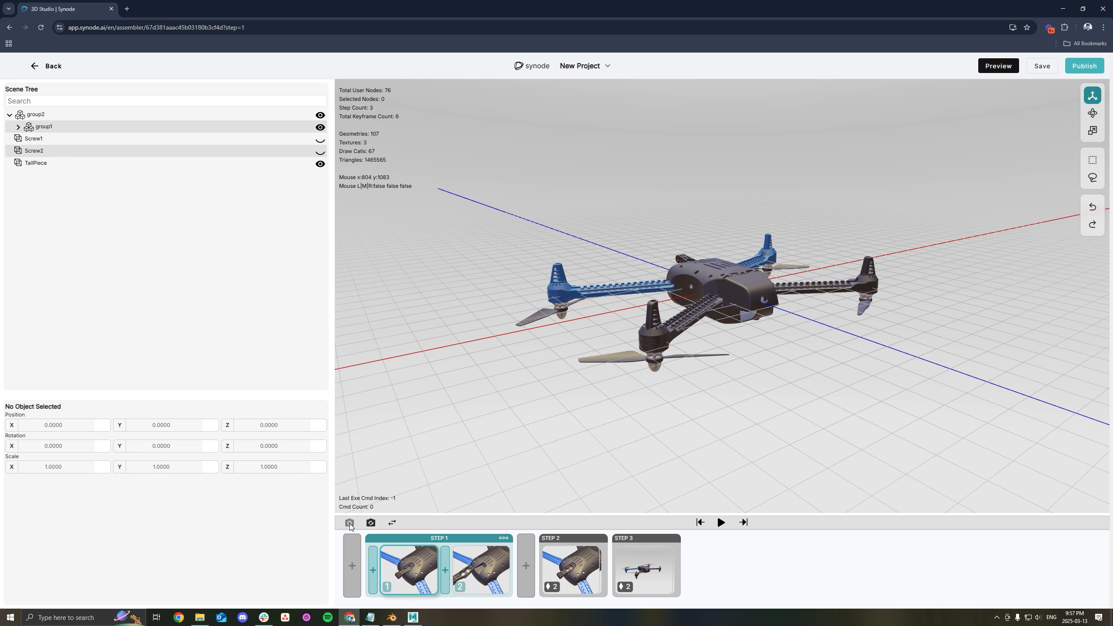
# - Return the camera to the first keyframe's view in step 1 and play back the step
pyautogui.click(349, 523)
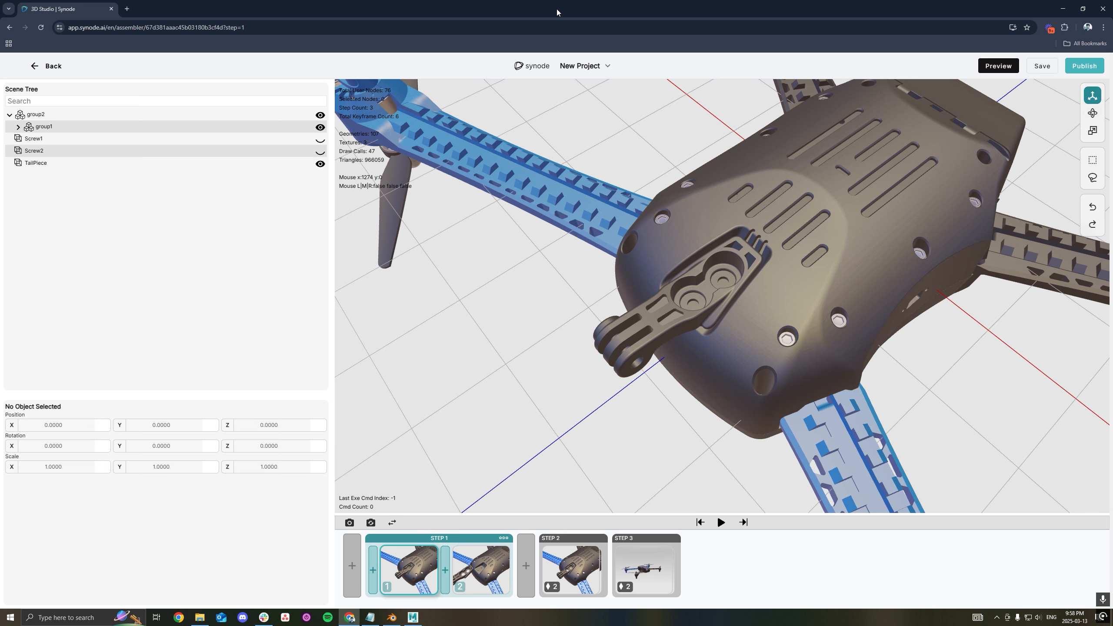
pyautogui.click(721, 523)
# - Move the second keyframe ahead of the first in both step 2 and step 3
pyautogui.click(548, 569)
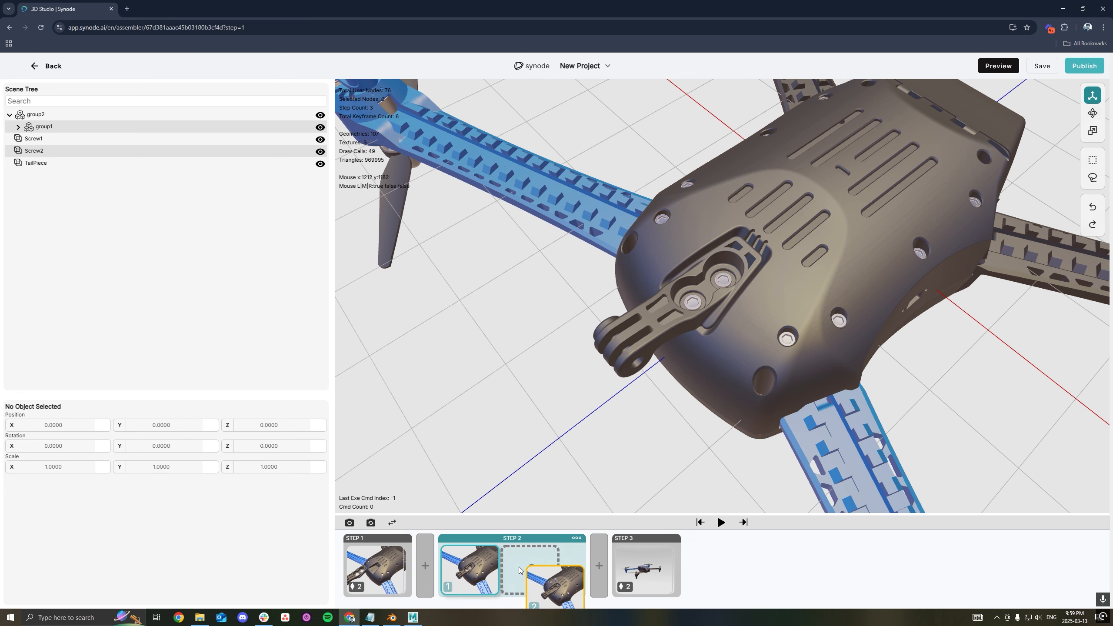
pyautogui.click(631, 570)
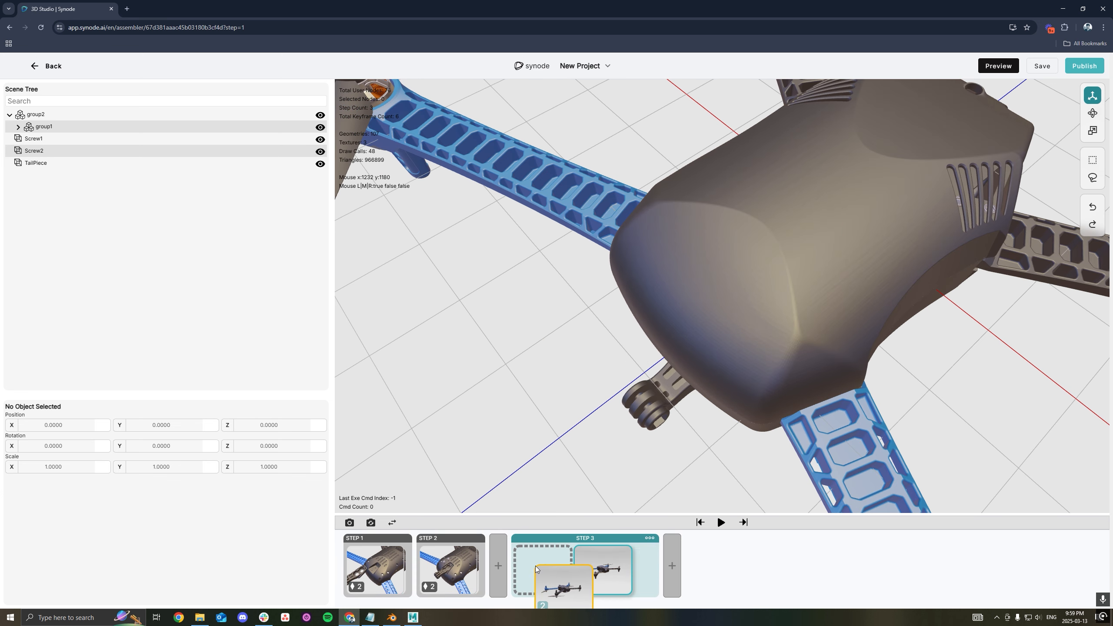
pyautogui.click(535, 566)
# - Go through the reordered steps 1, 2 and 3 to review the assembly animation
pyautogui.click(383, 565)
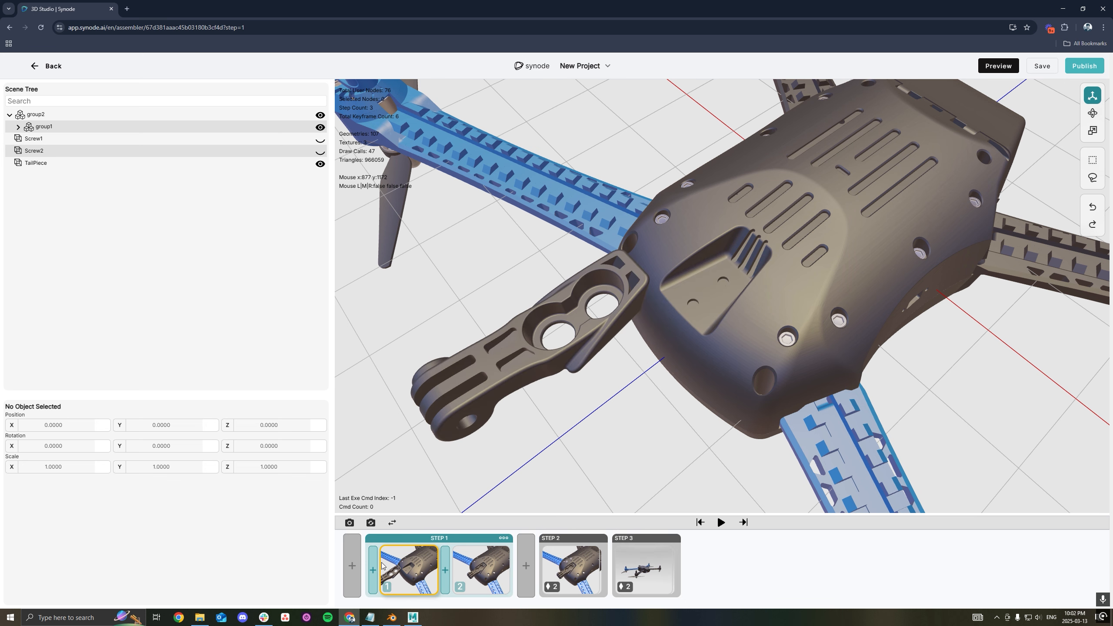
pyautogui.click(564, 562)
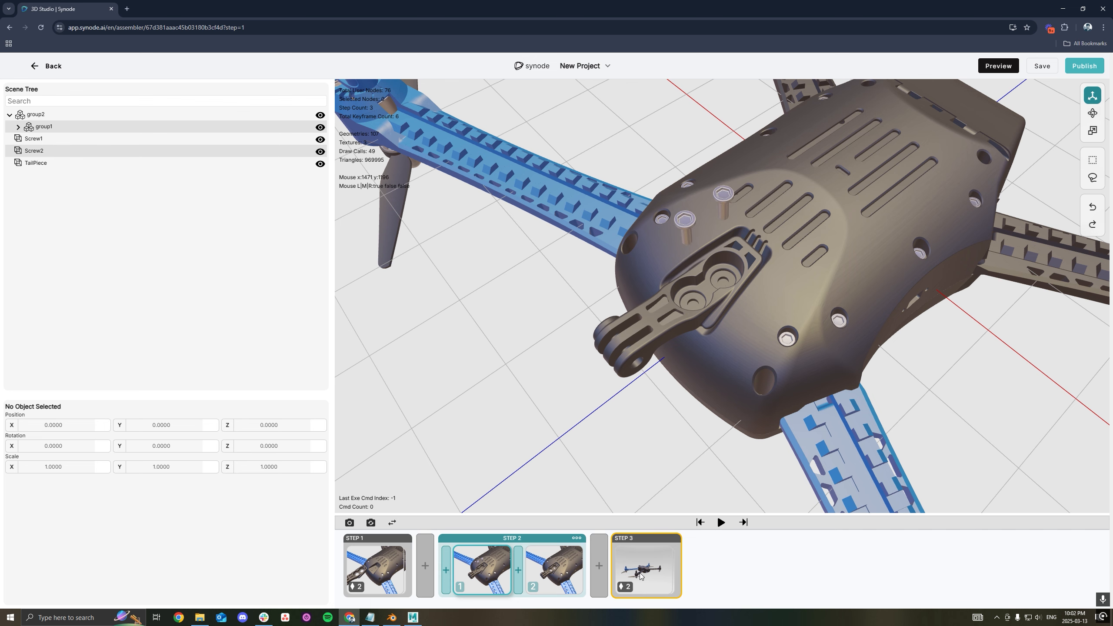
pyautogui.click(641, 572)
pyautogui.click(721, 522)
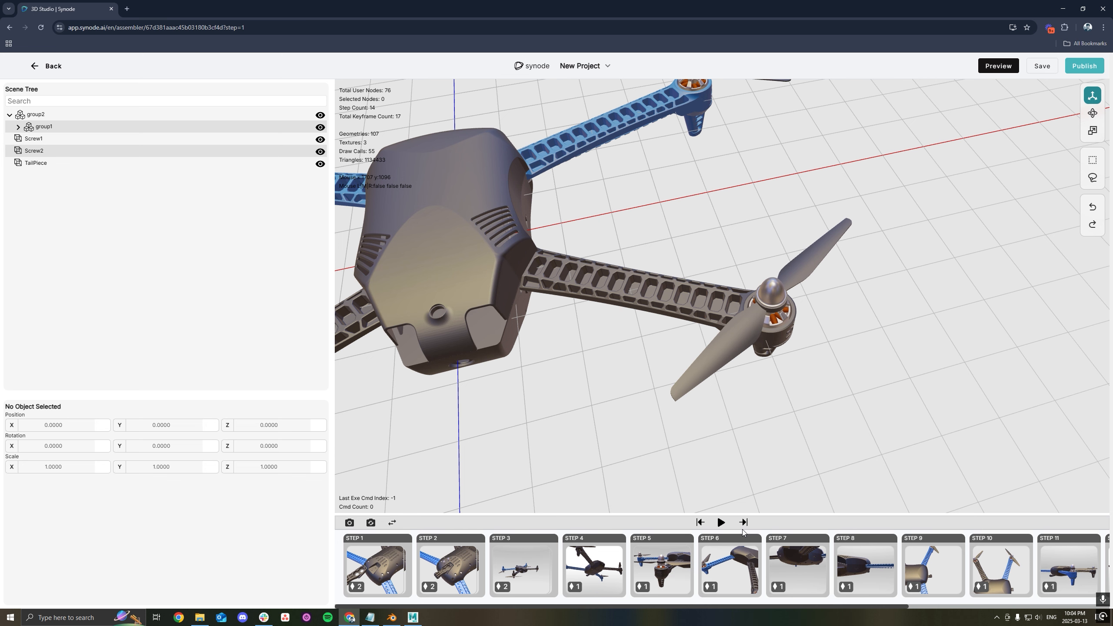
# - Jump to the project's first step and from there to its last step
pyautogui.click(701, 522)
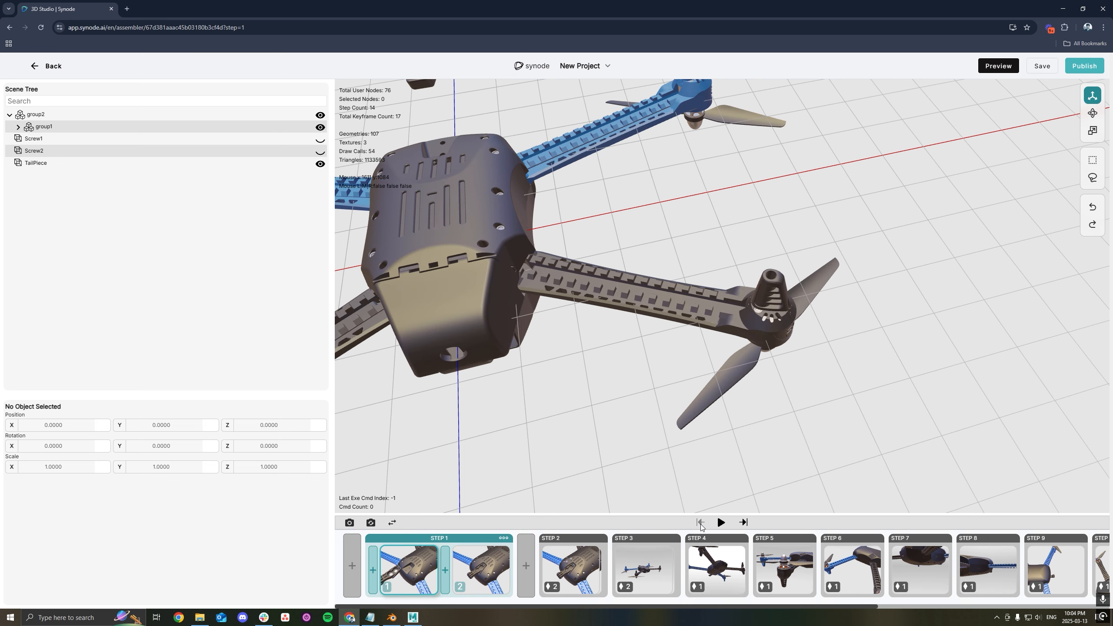
pyautogui.click(744, 522)
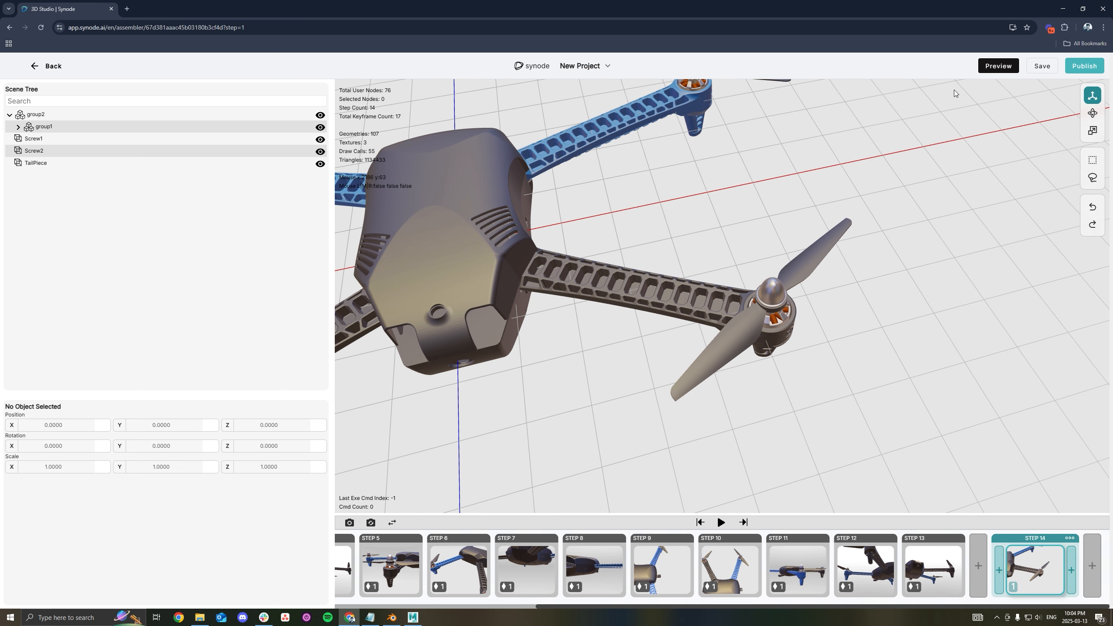
# - Delete step 14 and the third keyframe of step 3
pyautogui.click(1071, 539)
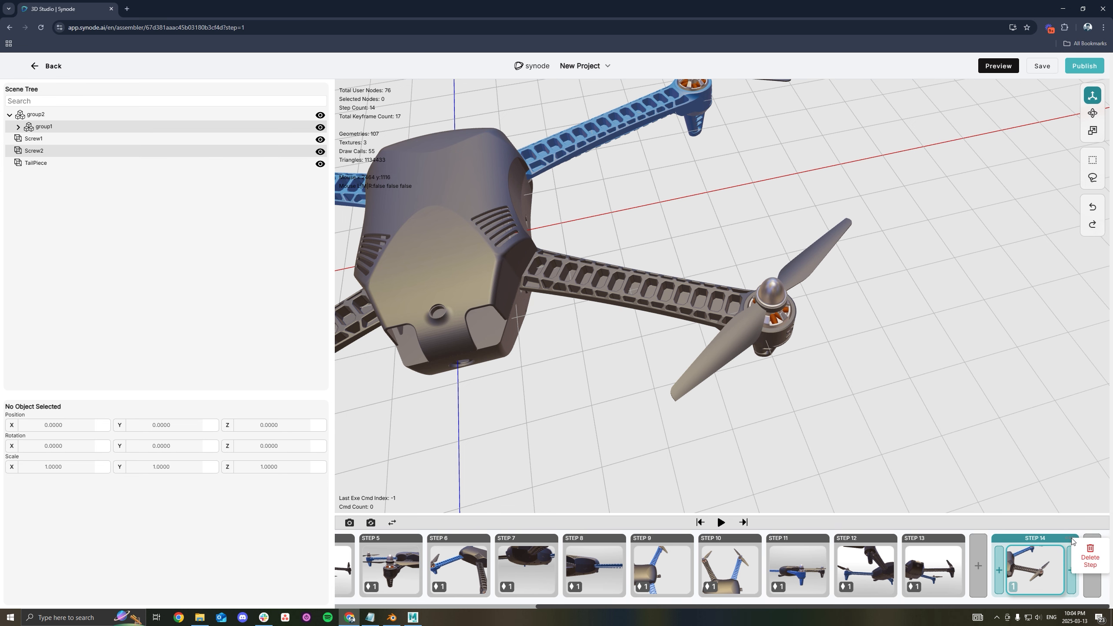
pyautogui.click(1089, 554)
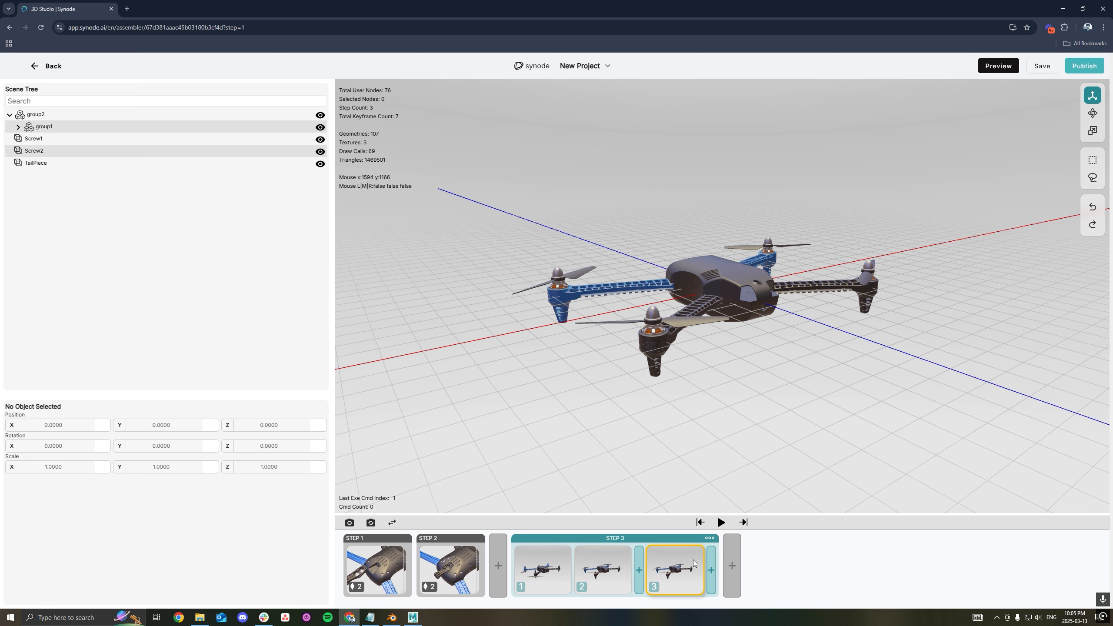
pyautogui.rightClick(684, 569)
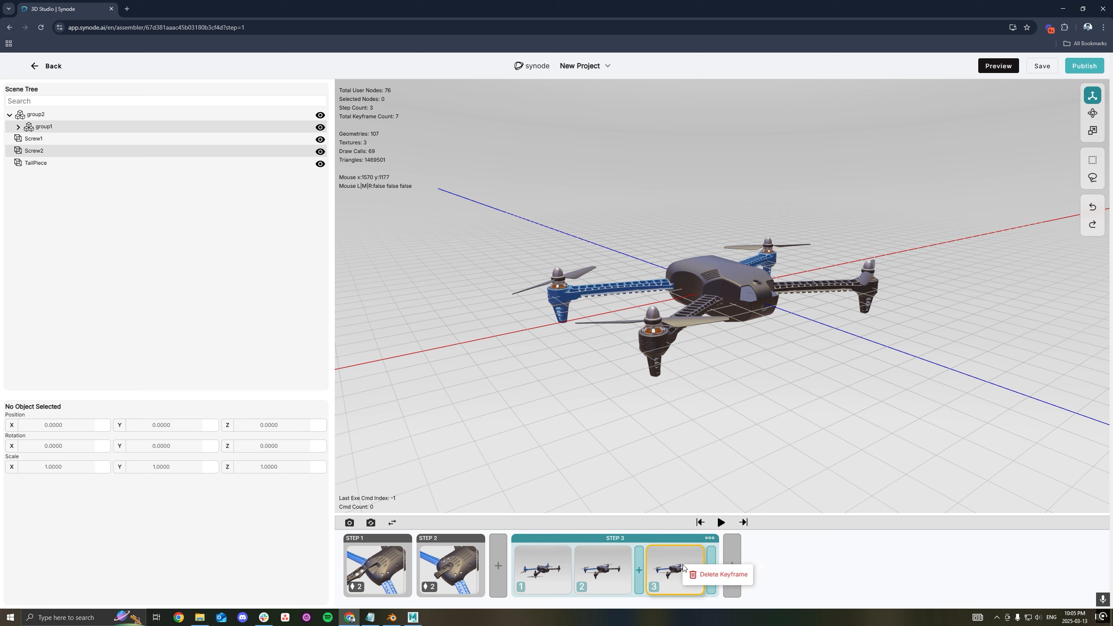
pyautogui.click(706, 576)
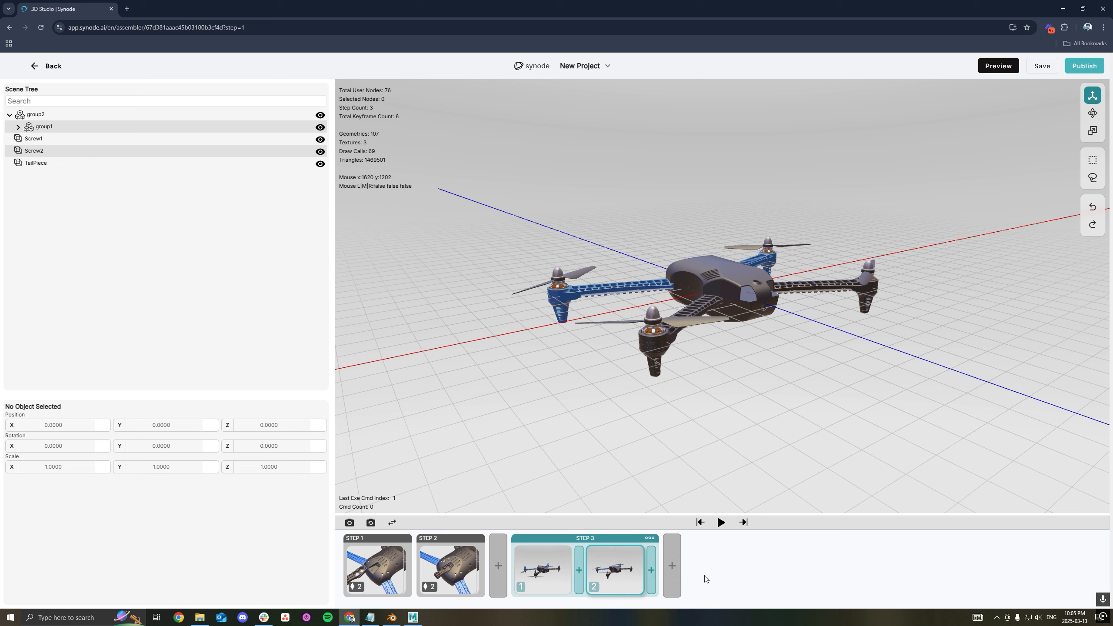